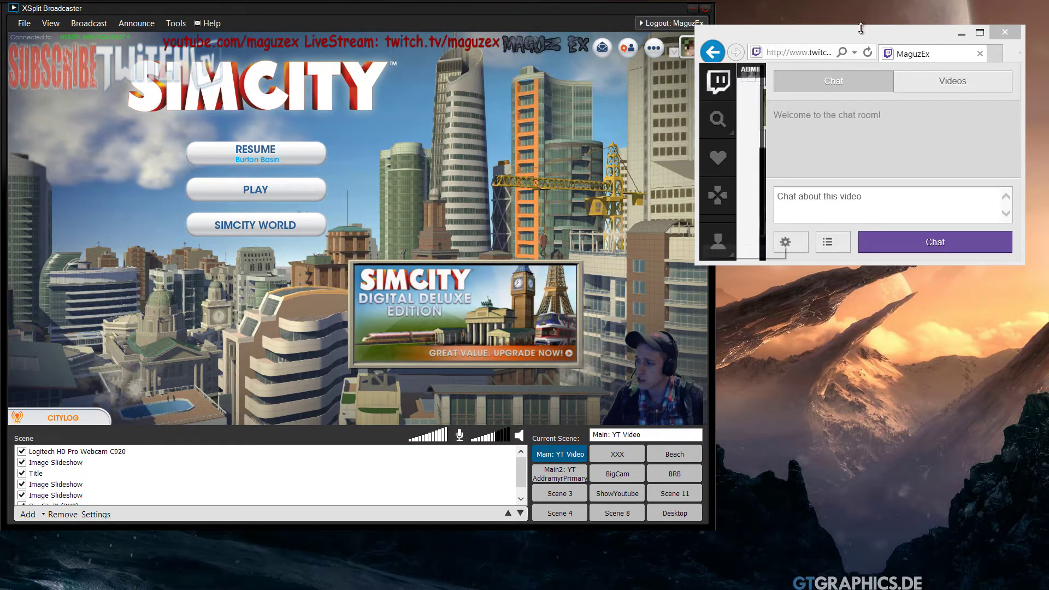
# - Nudge the Twitch chat up-right and drag the SimCity window off the left screen edge behind XSplit
pyautogui.moveTo(868, 32); pyautogui.dragTo(895, 26)
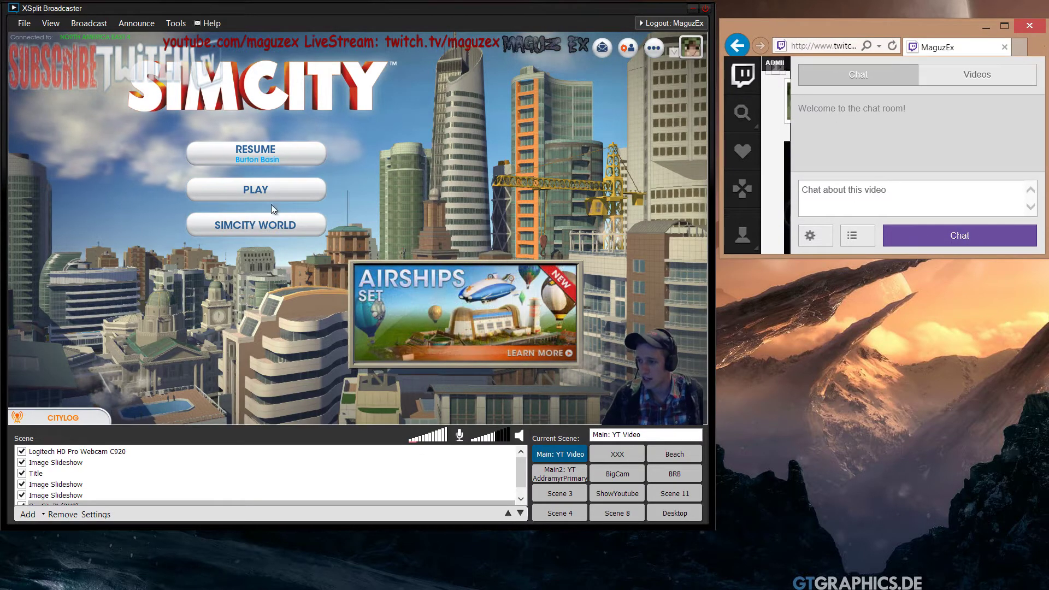
pyautogui.click(29, 517)
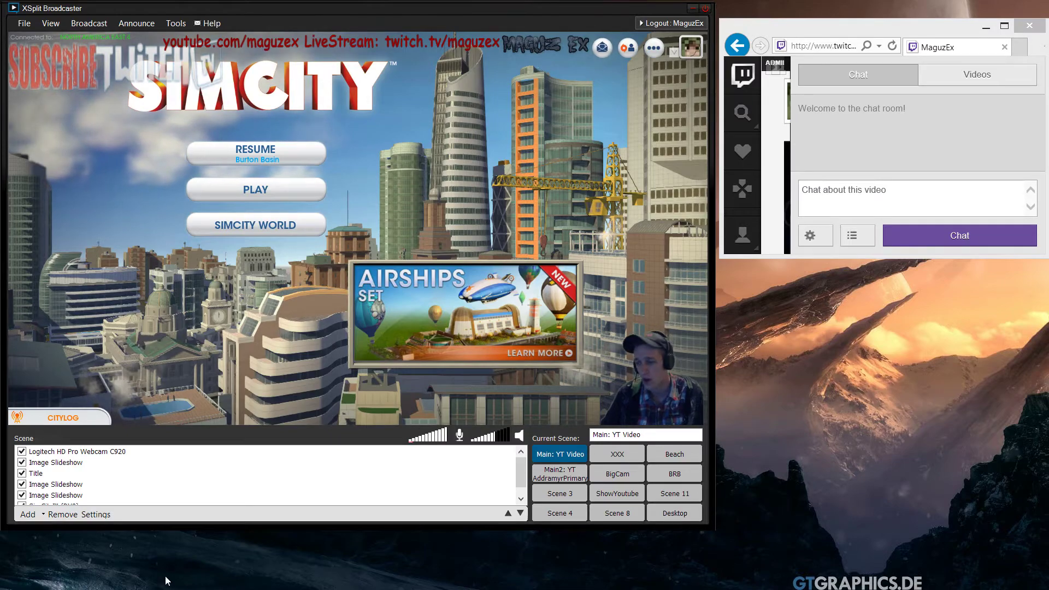
pyautogui.hotkey('alt', 'Tab')
pyautogui.moveTo(232, 212); pyautogui.dragTo(641, 104)
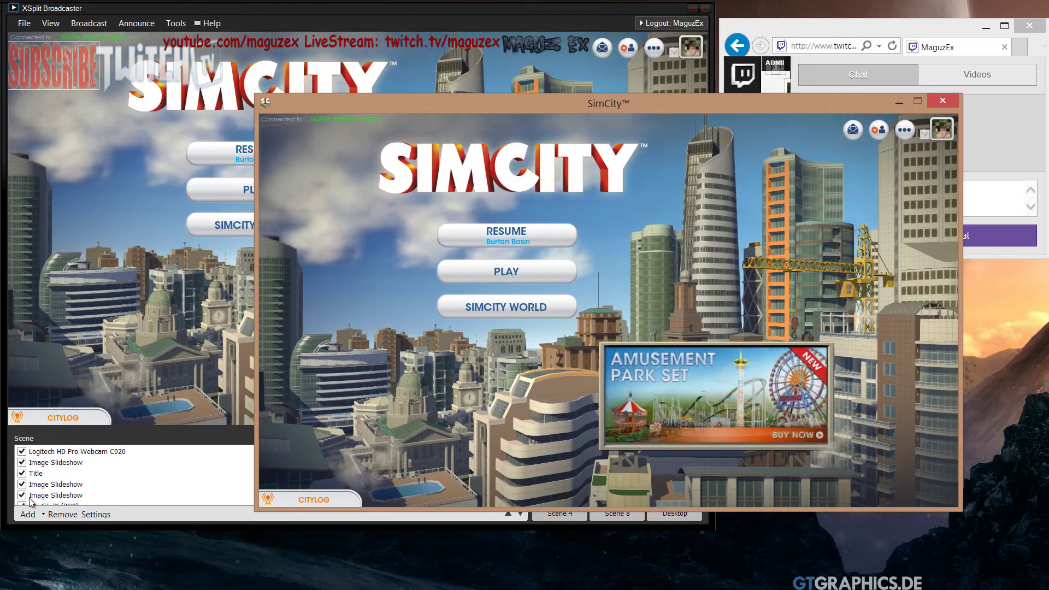
pyautogui.click(32, 437)
pyautogui.click(34, 516)
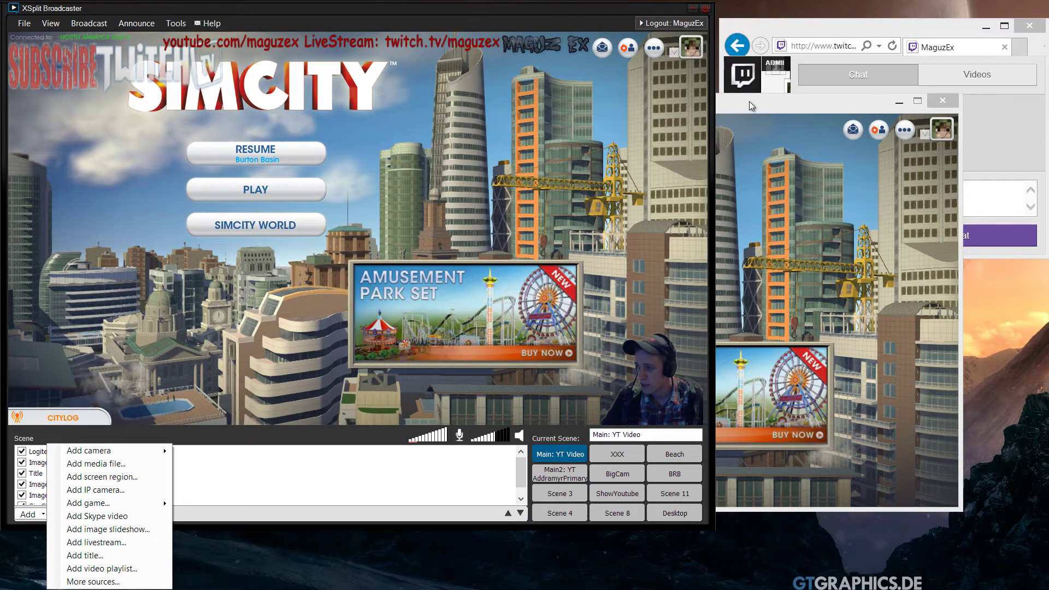
pyautogui.moveTo(749, 100); pyautogui.dragTo(0, 131)
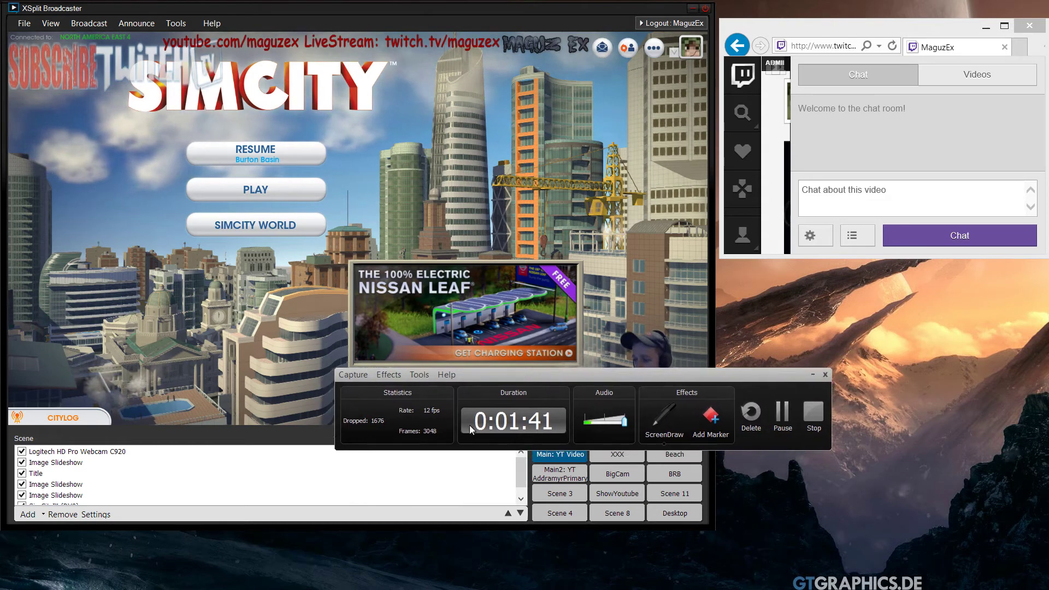
# - Drag the Camtasia recorder panel into the lower-right corner, away from the XSplit preview
pyautogui.click(353, 376)
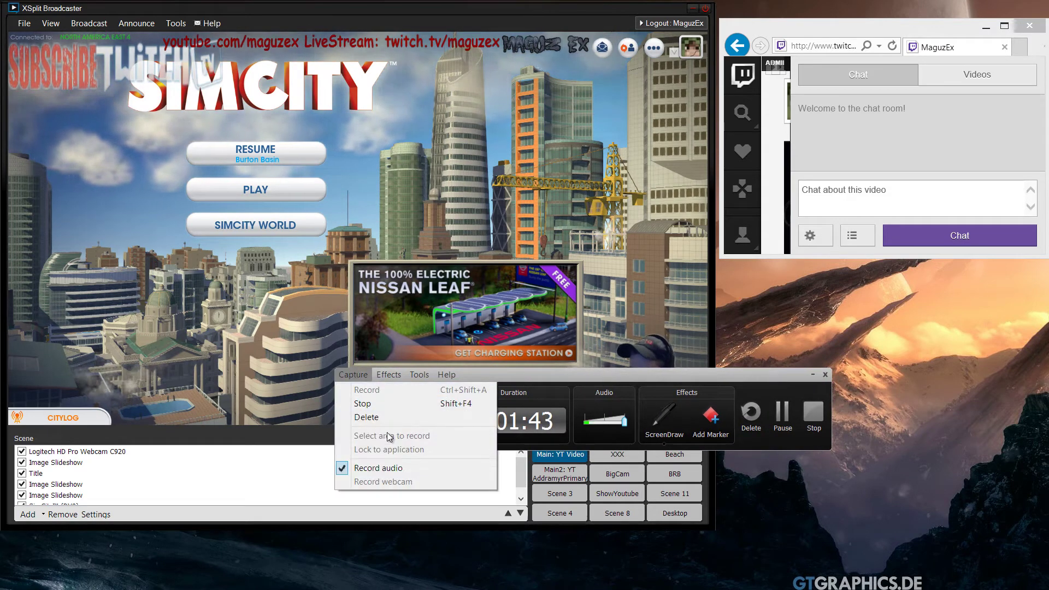
pyautogui.click(612, 419)
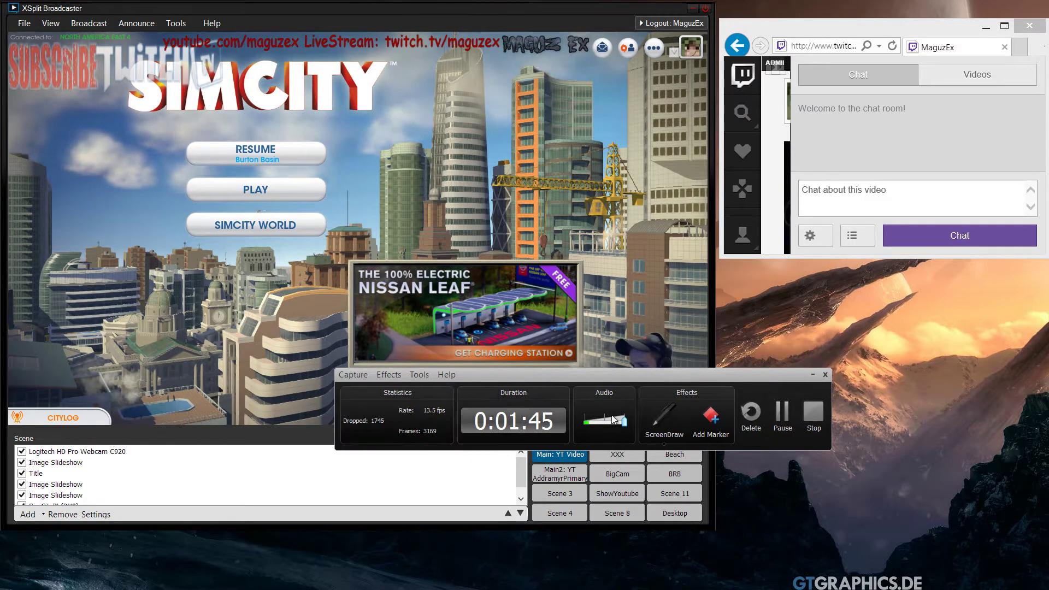
pyautogui.moveTo(600, 383); pyautogui.dragTo(676, 448)
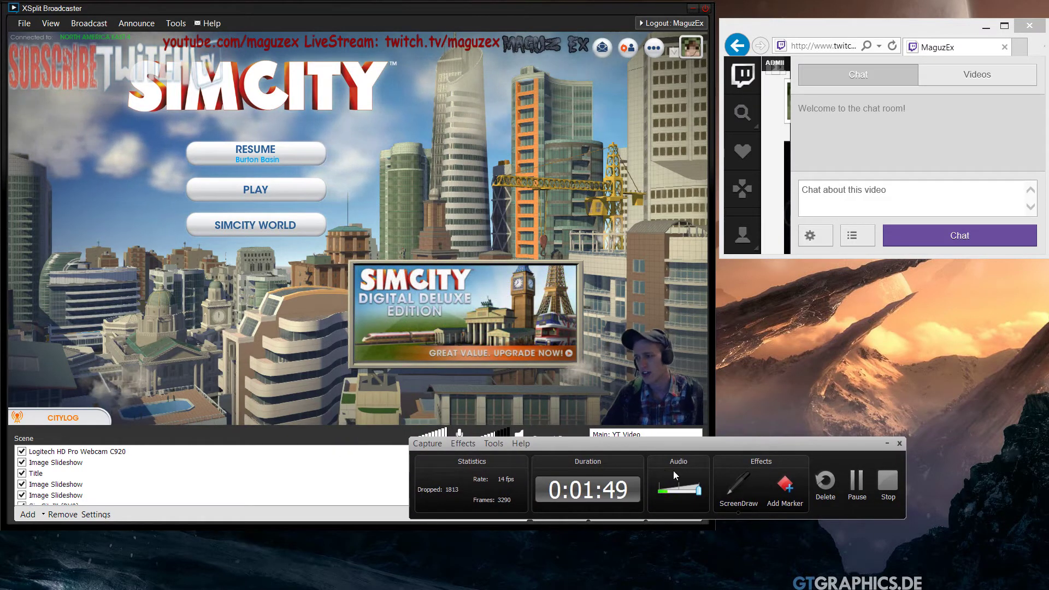
pyautogui.moveTo(723, 441); pyautogui.dragTo(762, 472)
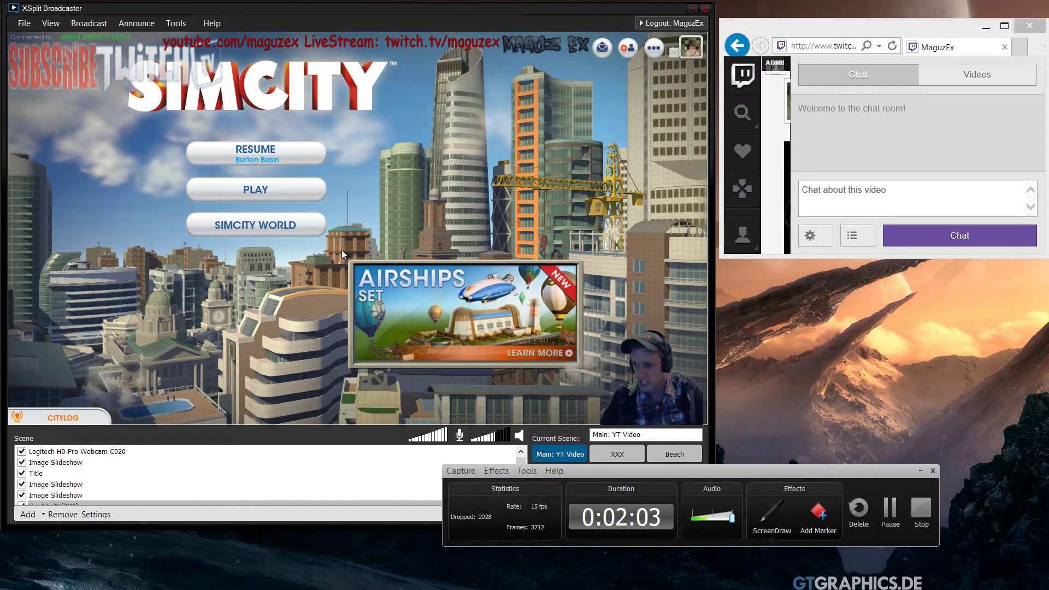
pyautogui.click(597, 339)
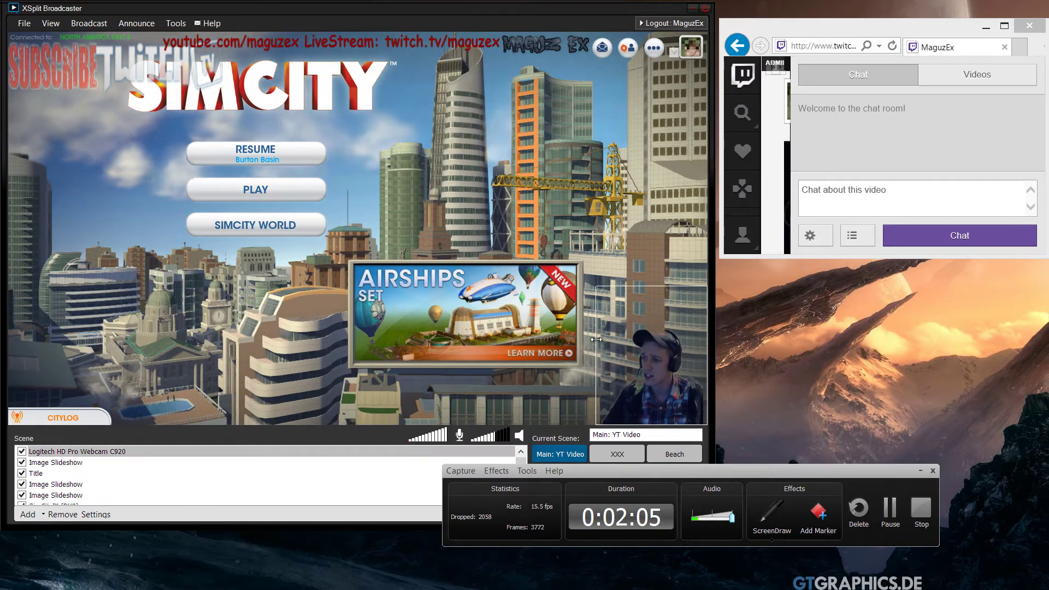
pyautogui.click(597, 340)
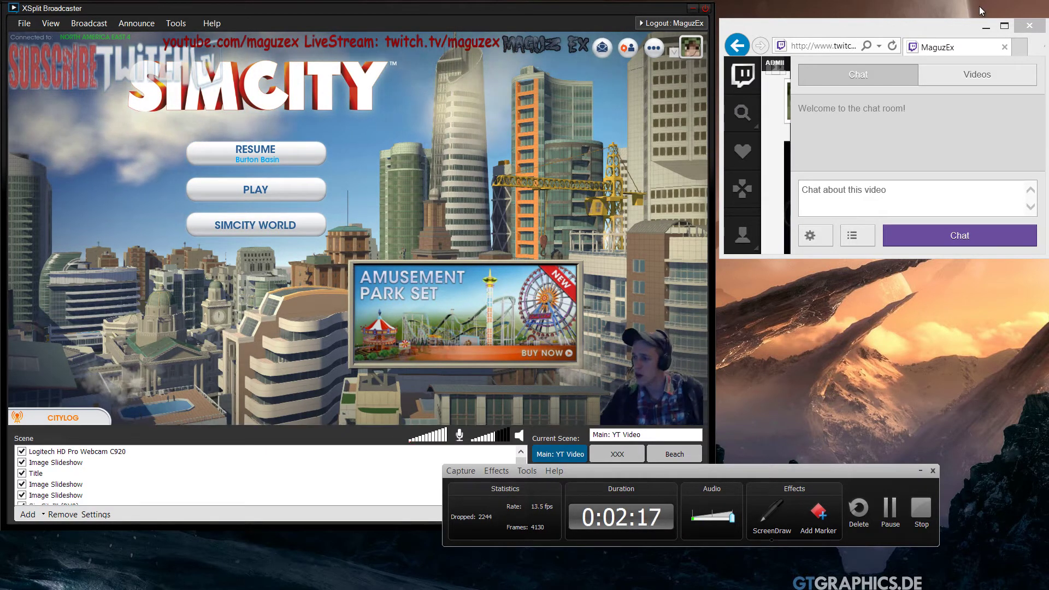
# - Maximize the Internet Explorer window showing the offline FireFall Twitch channel
pyautogui.doubleClick(923, 35)
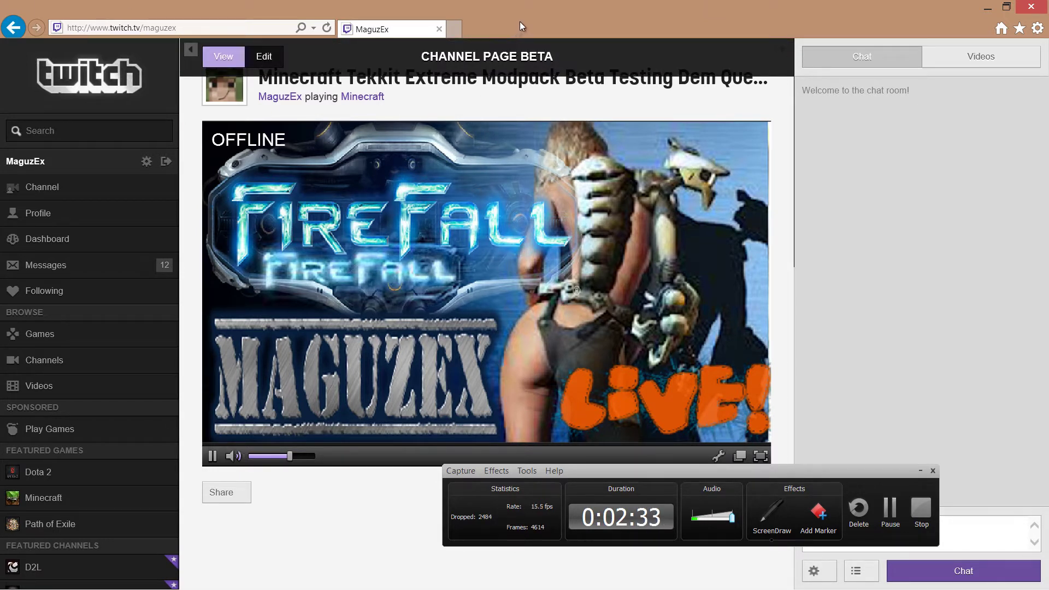
pyautogui.moveTo(523, 17); pyautogui.dragTo(348, 183)
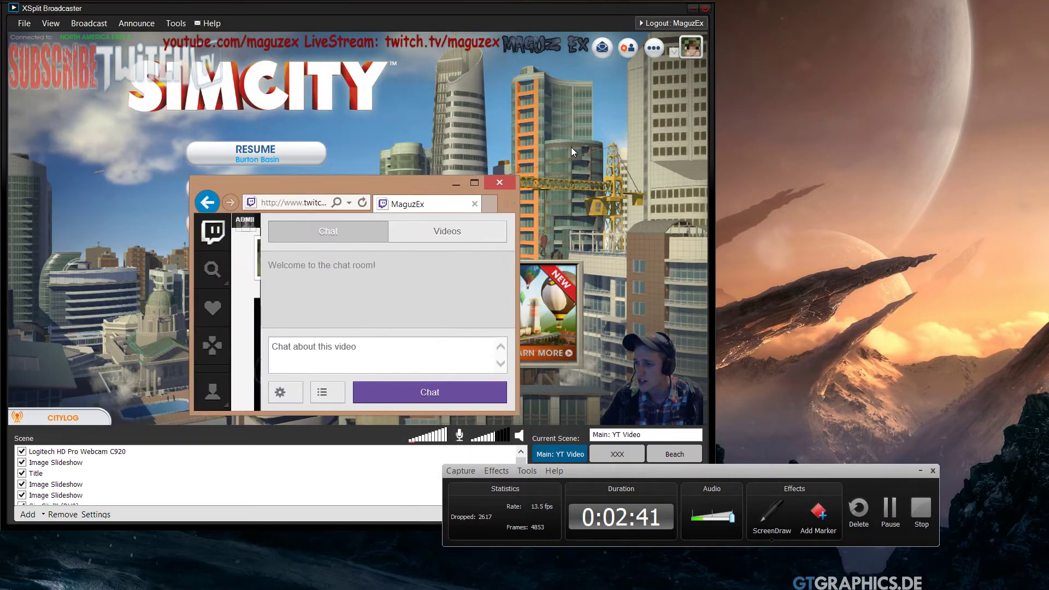
pyautogui.moveTo(572, 151); pyautogui.dragTo(883, 30)
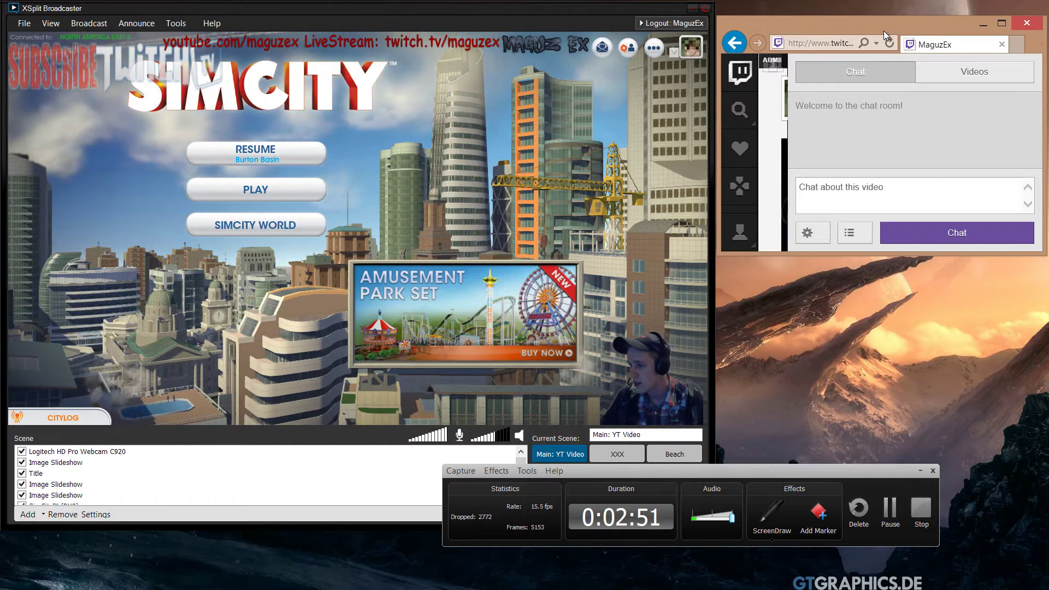
pyautogui.doubleClick(884, 30)
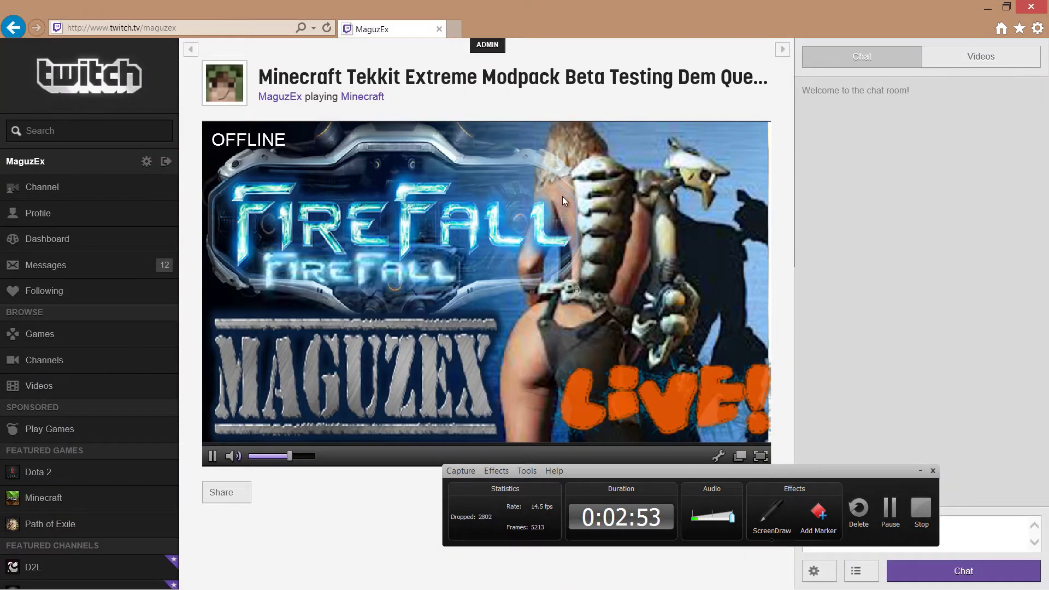
# - Restore the Twitch browser into a small window in the upper-right corner
pyautogui.moveTo(625, 15); pyautogui.dragTo(888, 31)
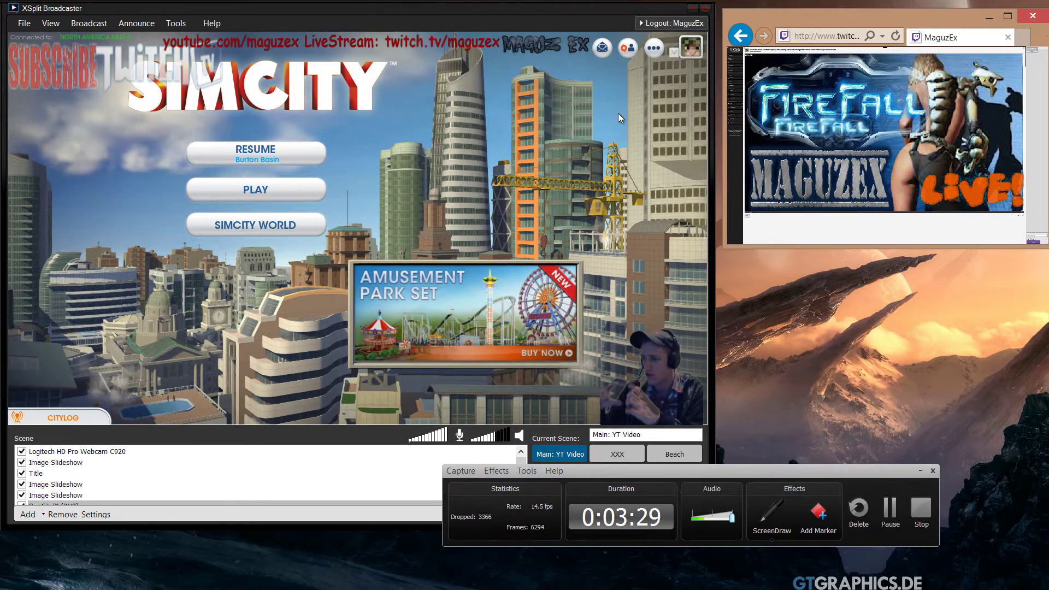
# - Add a screen-region source of the FireFall stream video and shrink it into the preview's top-right corner
pyautogui.click(63, 515)
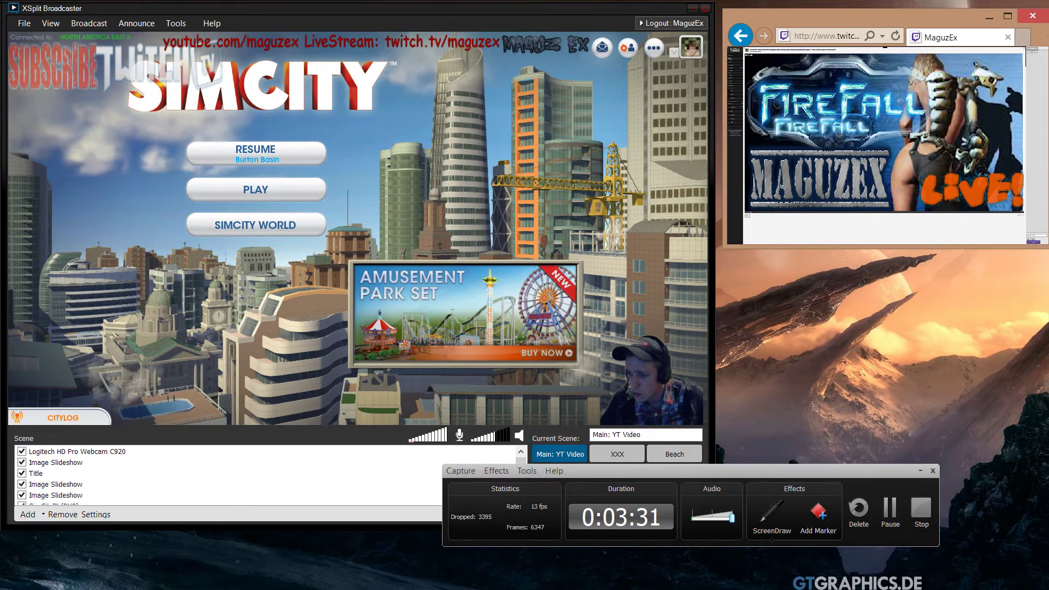
pyautogui.click(43, 514)
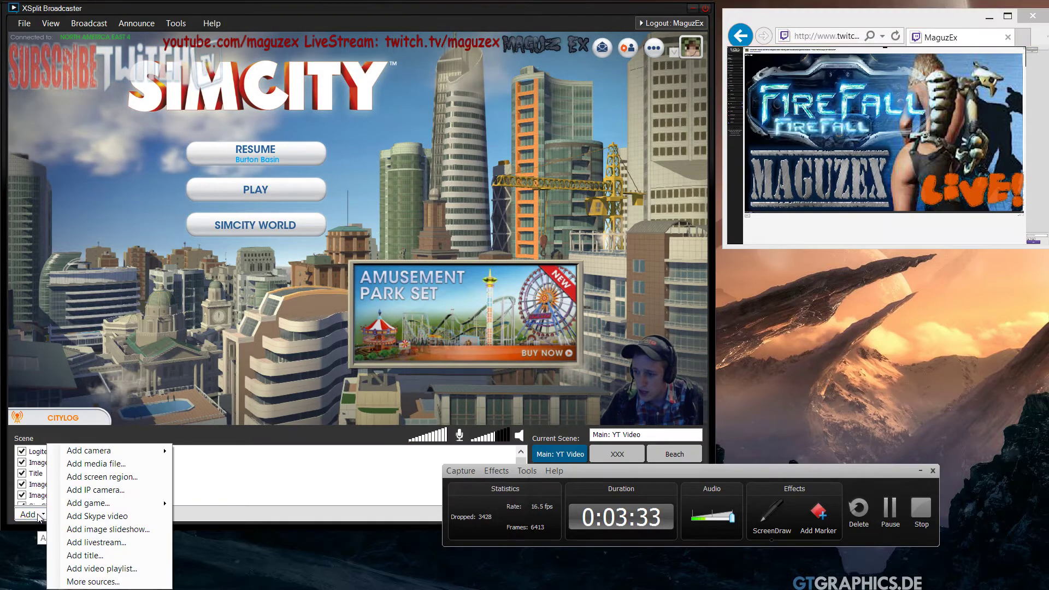
pyautogui.click(102, 477)
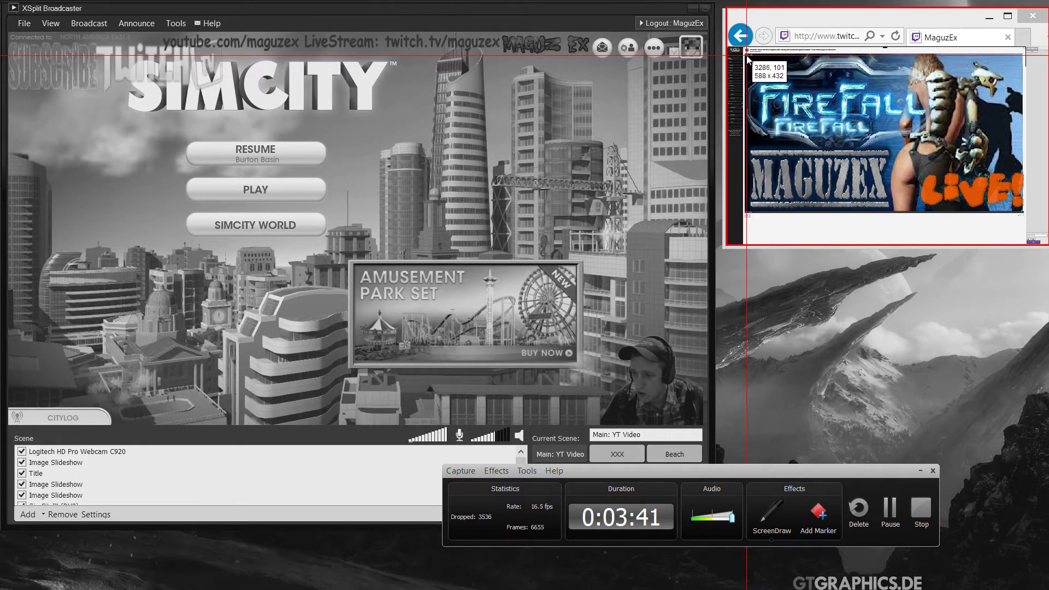
pyautogui.moveTo(747, 55); pyautogui.dragTo(1024, 214)
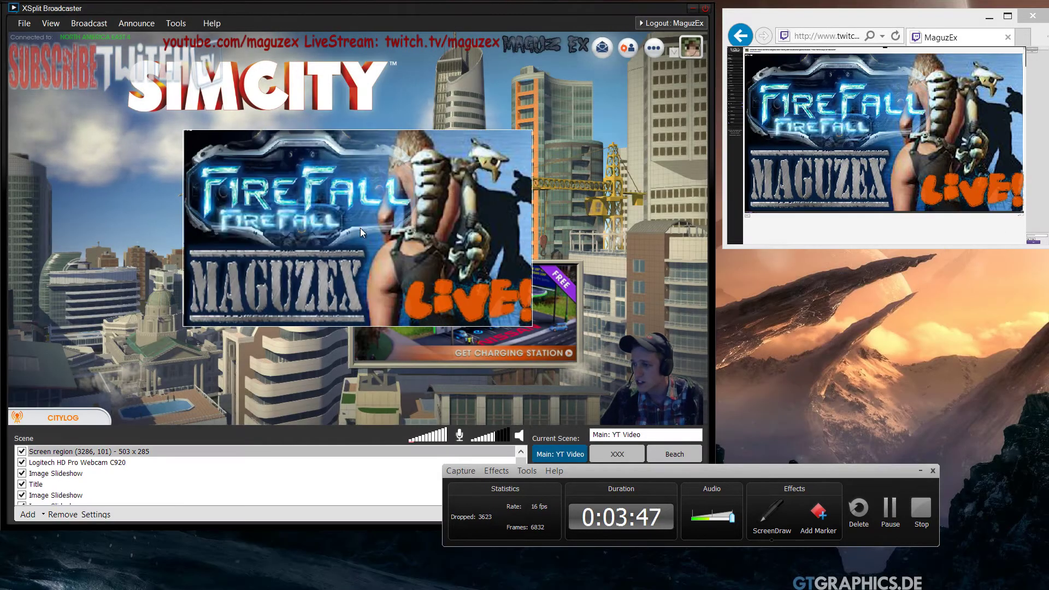
pyautogui.moveTo(360, 228); pyautogui.dragTo(480, 175)
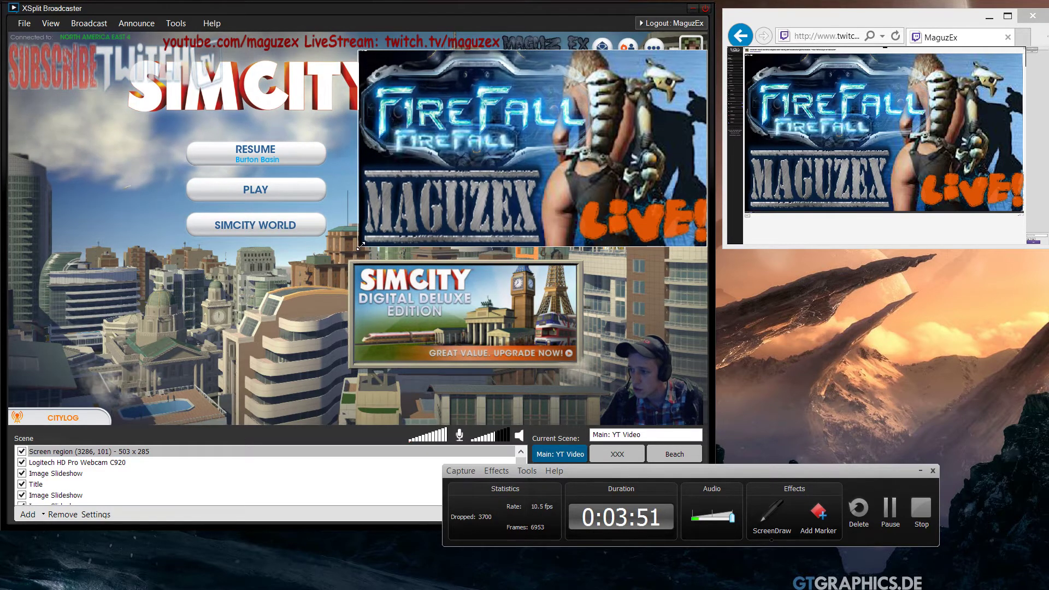
pyautogui.moveTo(550, 159)
pyautogui.mouseDown()
pyautogui.moveTo(562, 136)
pyautogui.moveTo(549, 143)
pyautogui.mouseUp()
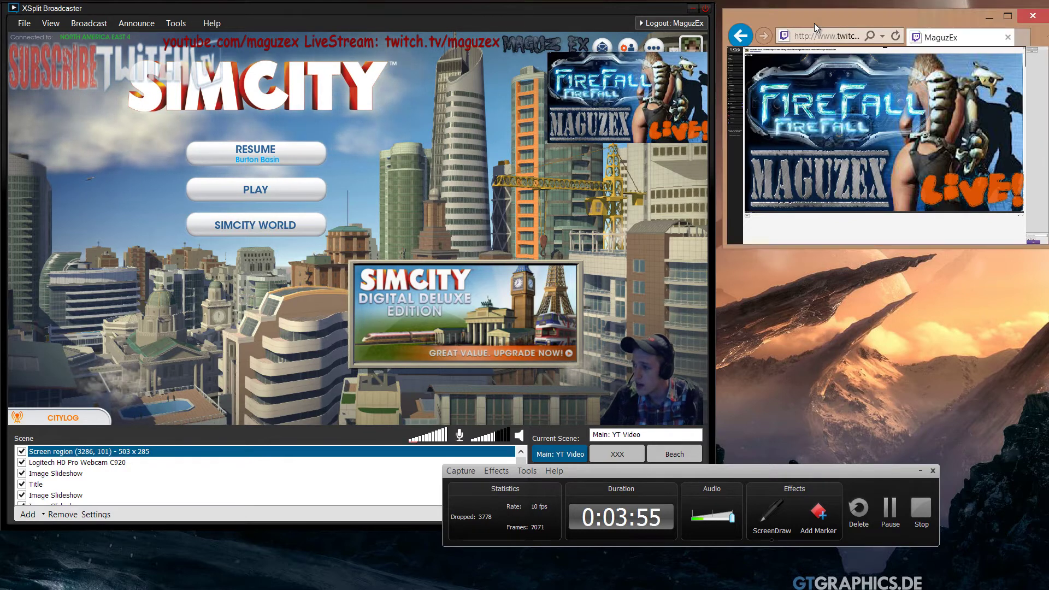
# - Close the second Twitch browser window that was playing the car ad
pyautogui.hotkey('ctrl', 'n')
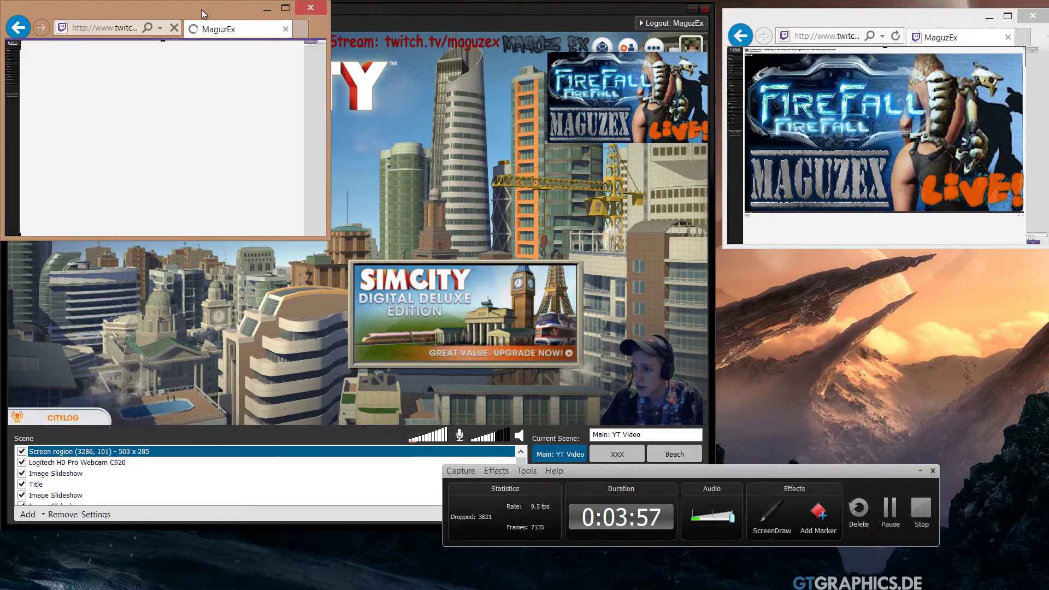
pyautogui.moveTo(207, 12); pyautogui.dragTo(930, 237)
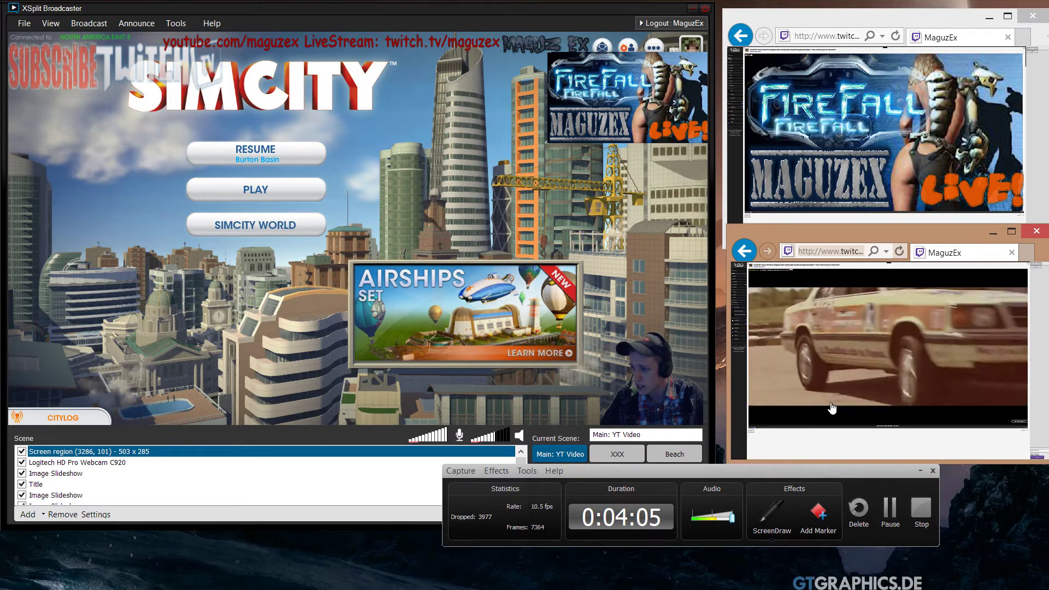
pyautogui.click(1030, 233)
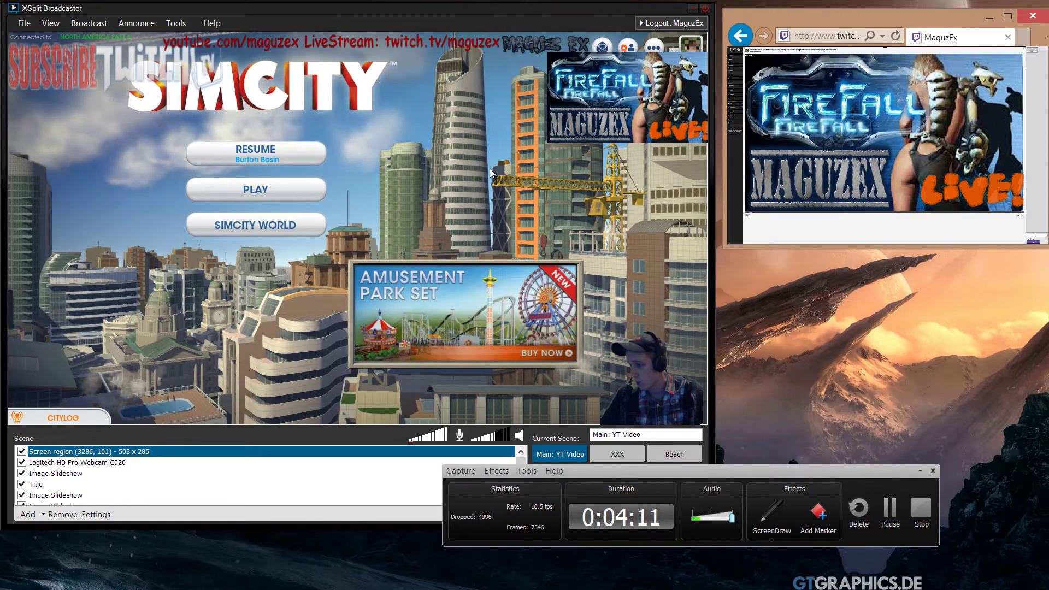
# - Lower the FireFall overlay's opacity in its Color settings so it becomes translucent
pyautogui.rightClick(697, 139)
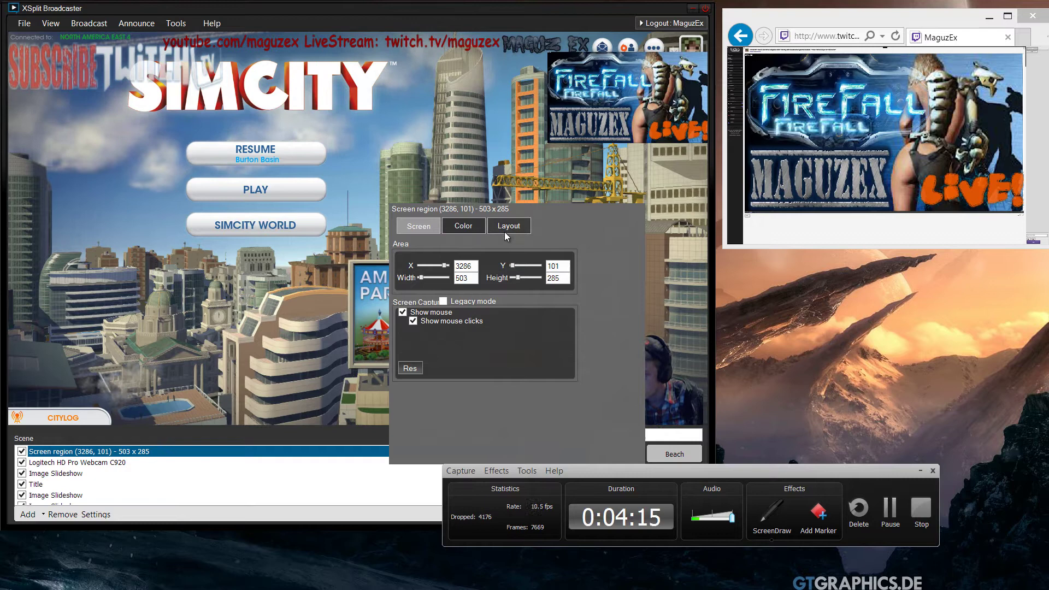
pyautogui.click(509, 226)
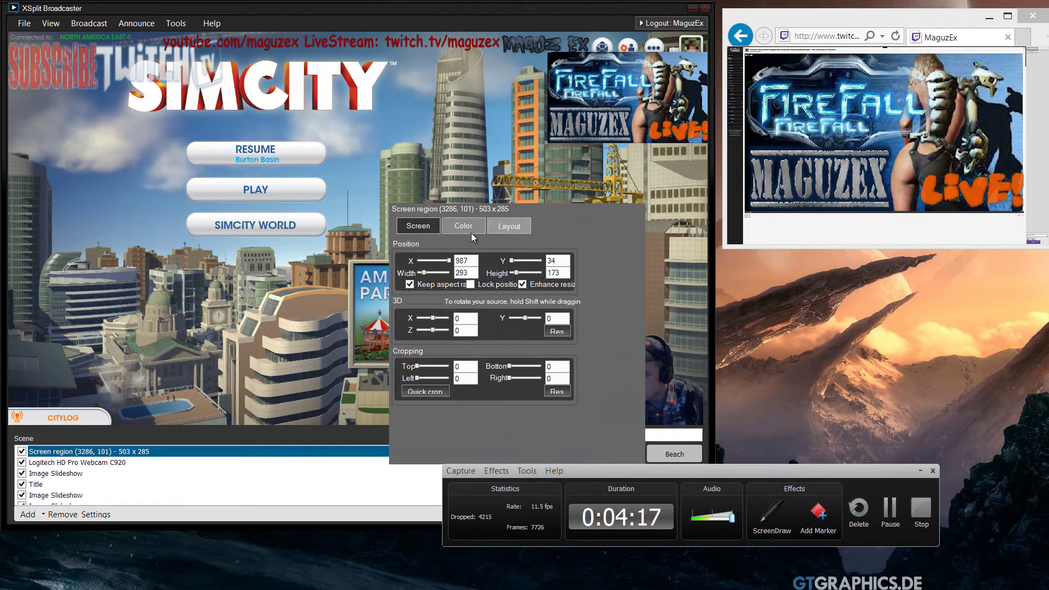
pyautogui.click(464, 226)
pyautogui.moveTo(449, 287); pyautogui.dragTo(438, 287)
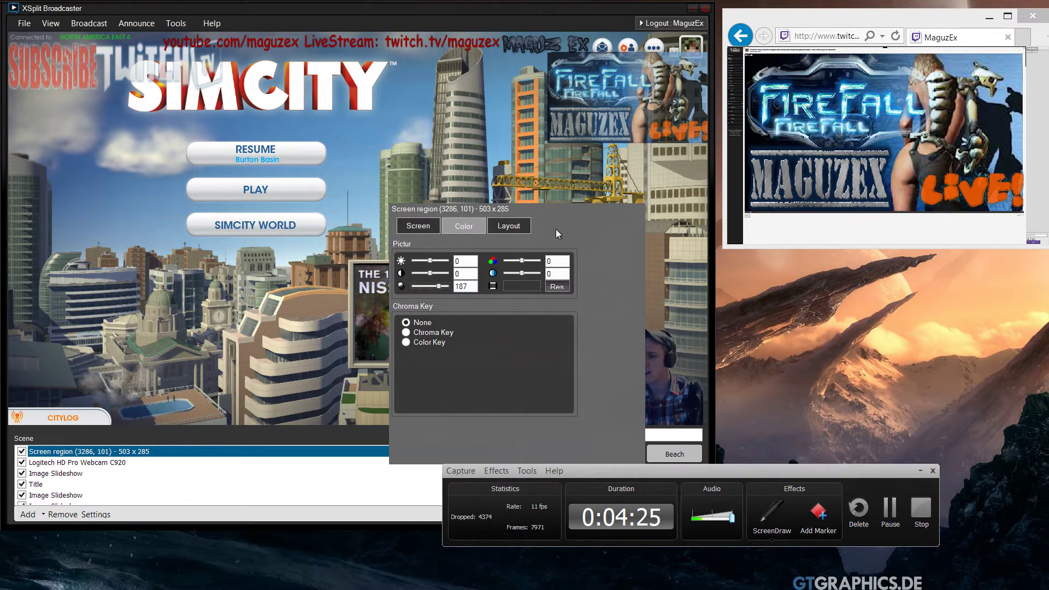
pyautogui.moveTo(568, 232); pyautogui.dragTo(347, 210)
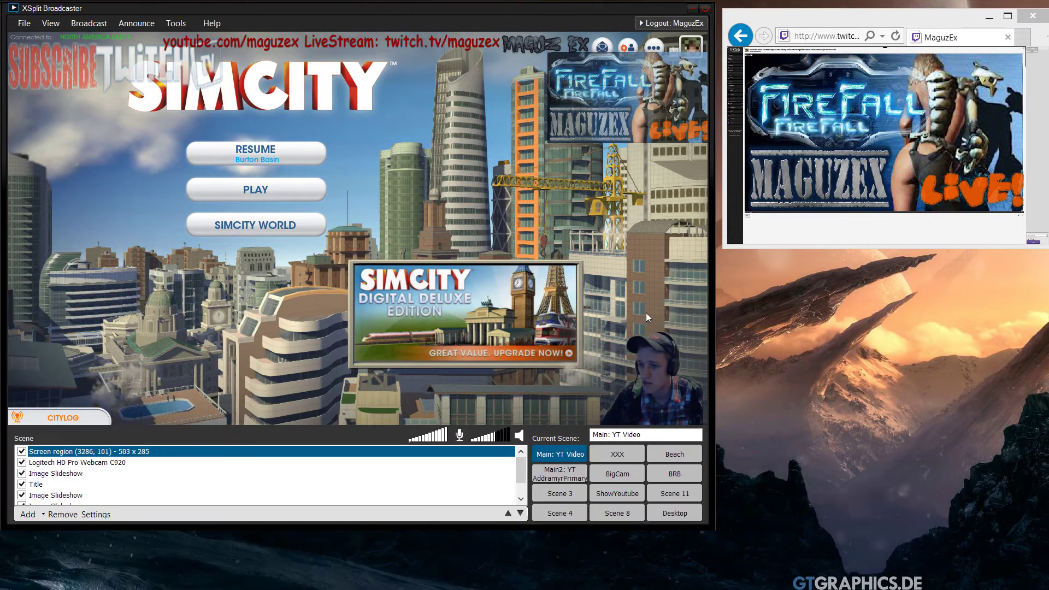
# - On the Main2: YT AddramyrPrimary scene, add a screen-region capture of the FireFall stream
pyautogui.click(553, 478)
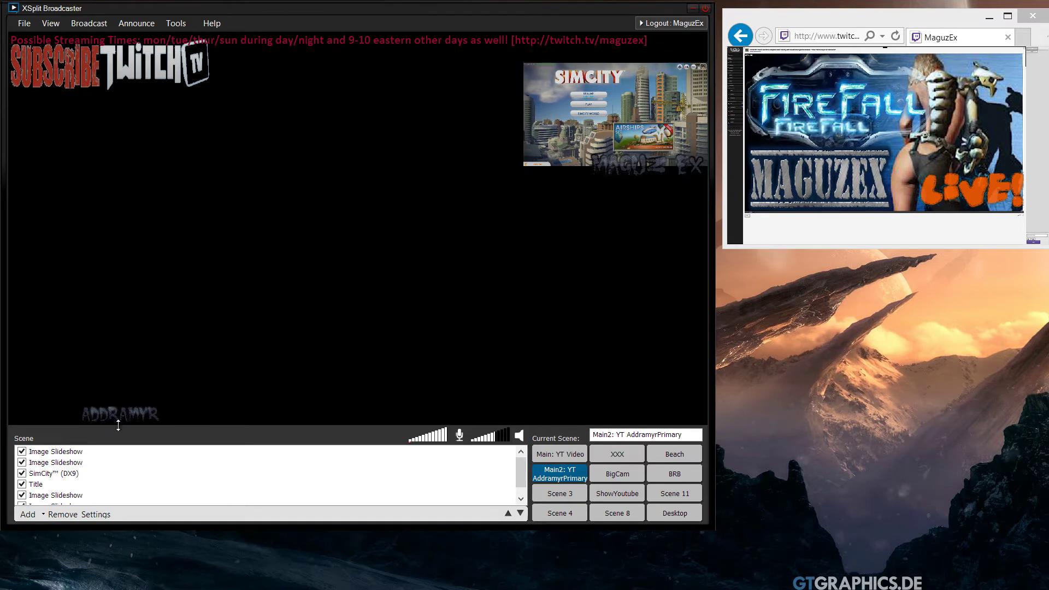
pyautogui.click(24, 515)
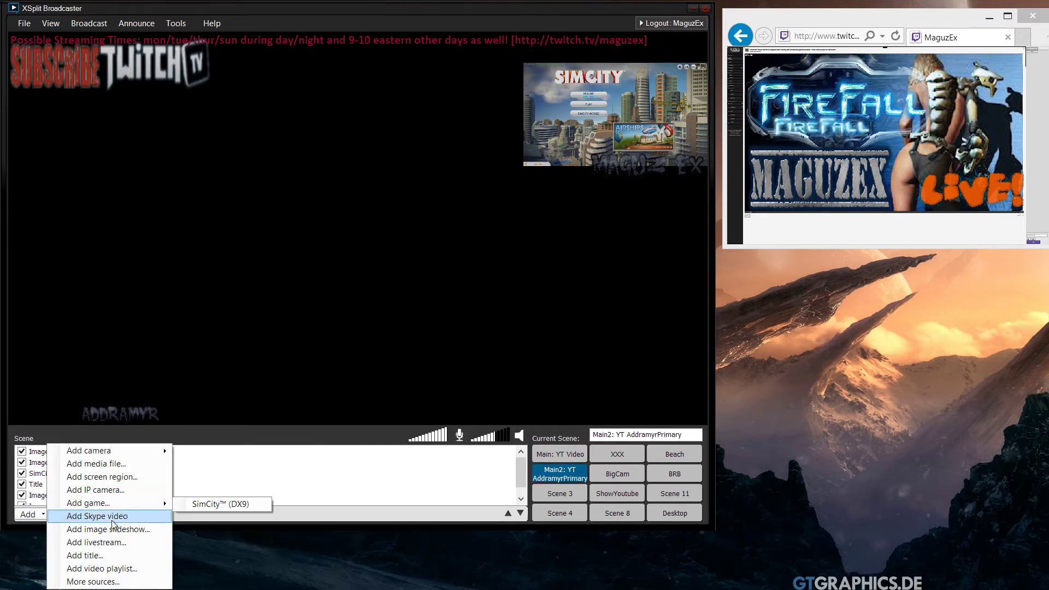
pyautogui.click(117, 477)
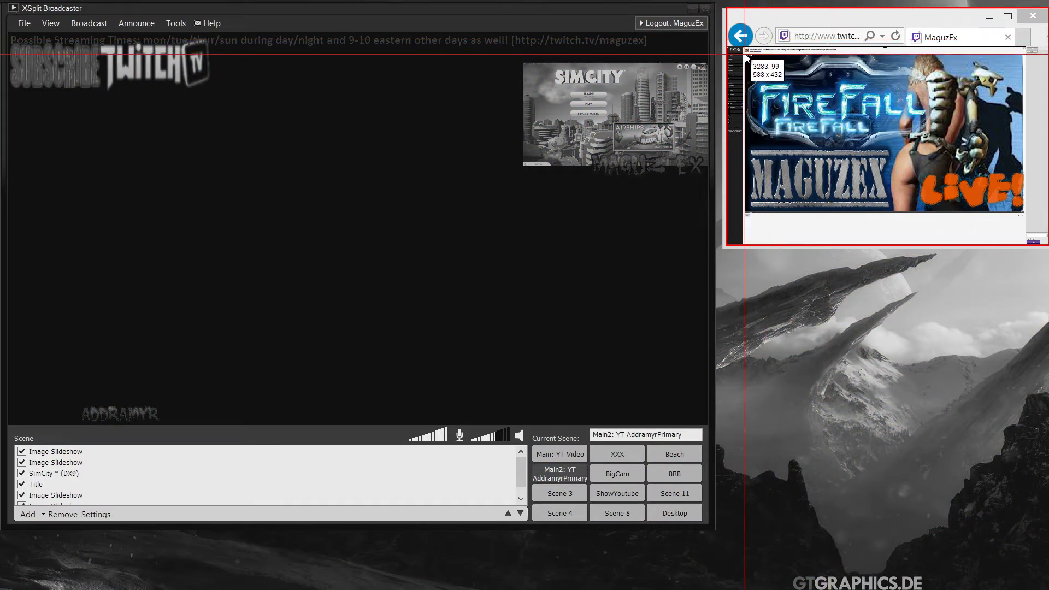
pyautogui.moveTo(747, 54); pyautogui.dragTo(1020, 211)
# - Enlarge the FireFall capture to fill the preview and send it to the bottom layer
pyautogui.click(318, 227)
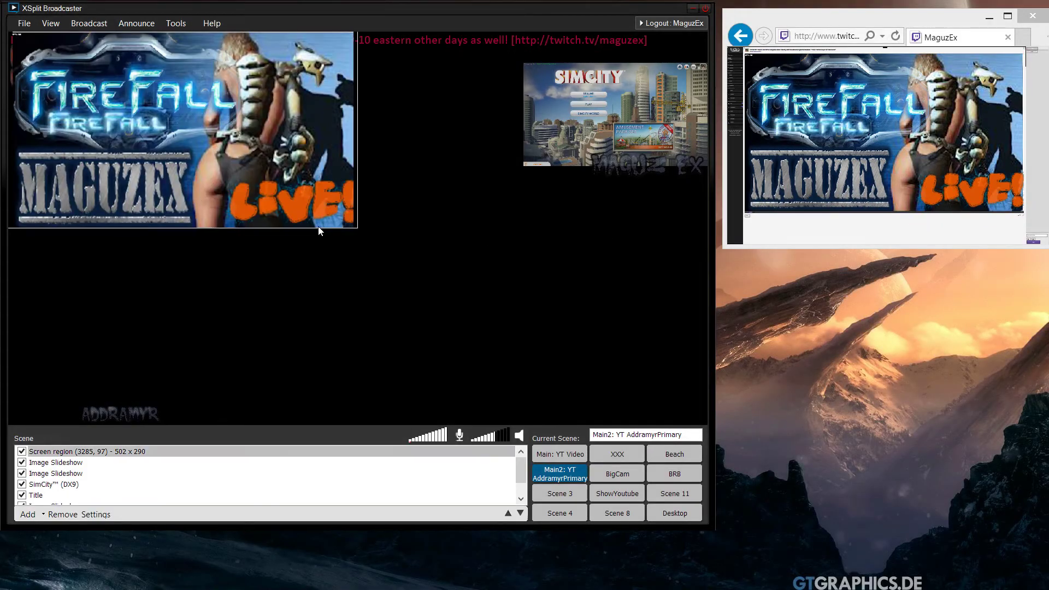
pyautogui.moveTo(354, 228); pyautogui.dragTo(709, 427)
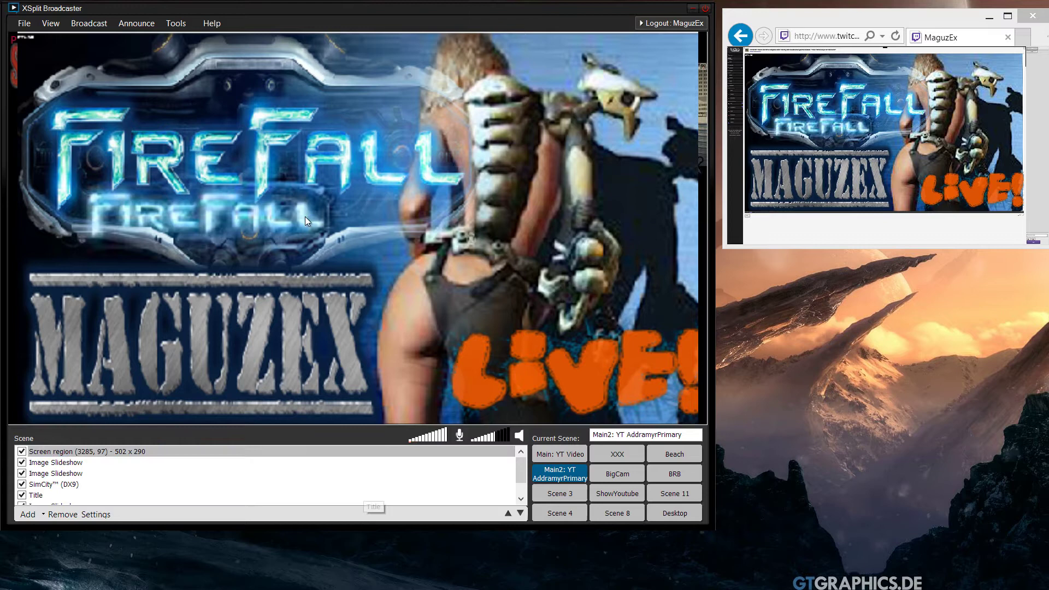
pyautogui.click(520, 513)
pyautogui.click(520, 514)
pyautogui.click(520, 513)
pyautogui.click(520, 514)
pyautogui.click(520, 513)
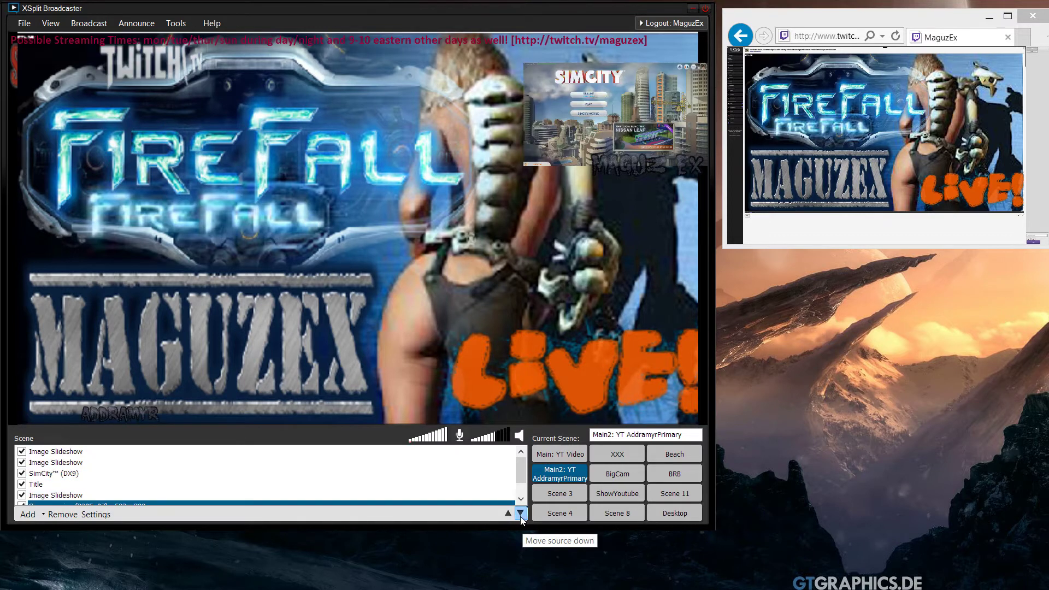
pyautogui.click(521, 514)
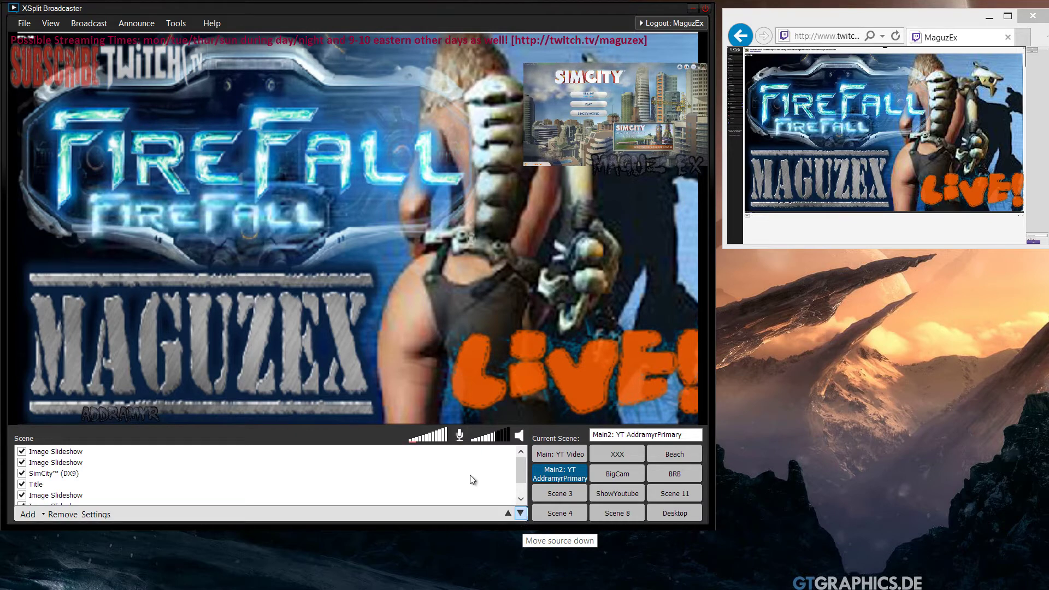
# - Check the Main and Main2 scene hotkeys on the General settings Hotkeys tab, then close it
pyautogui.click(175, 22)
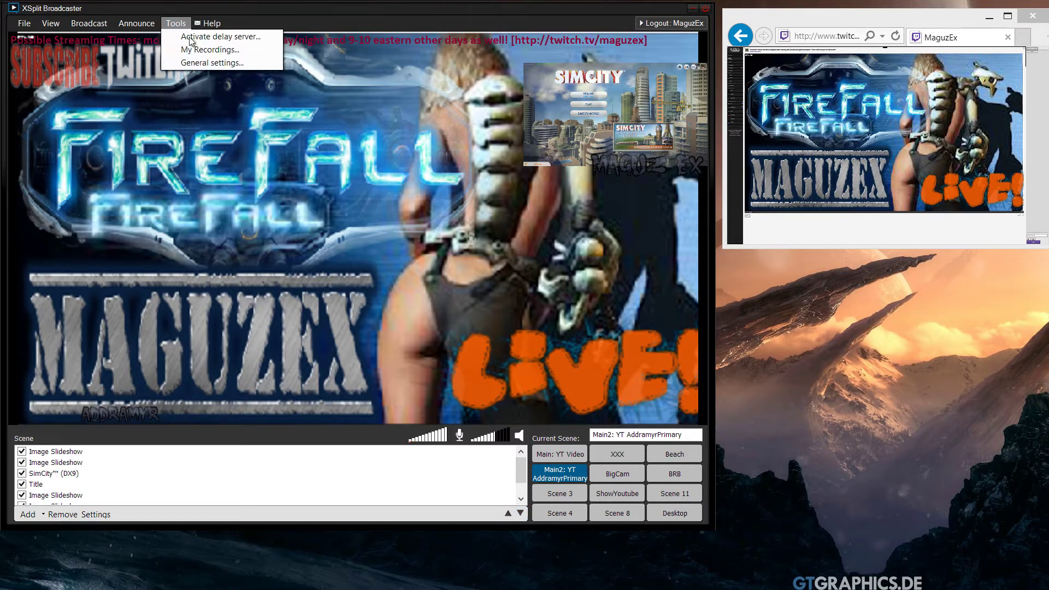
pyautogui.click(208, 63)
pyautogui.click(532, 201)
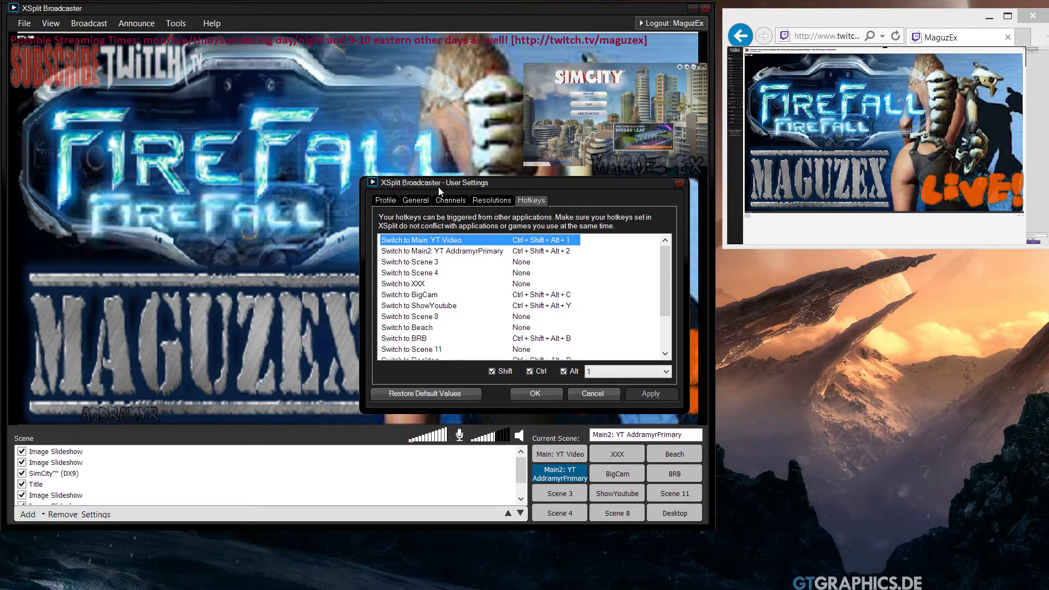
pyautogui.moveTo(461, 186); pyautogui.dragTo(450, 290)
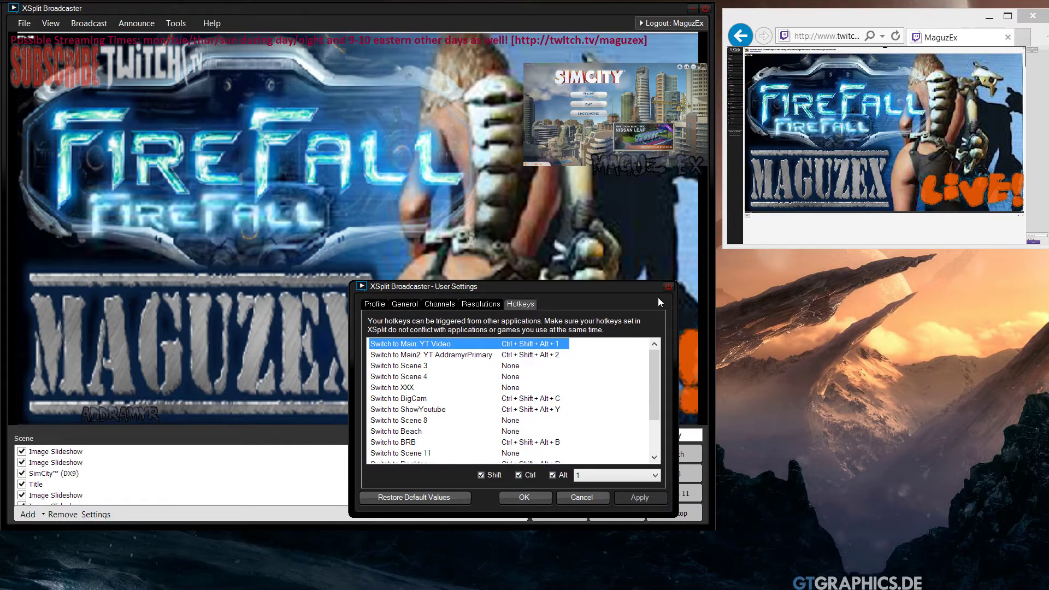
pyautogui.click(668, 287)
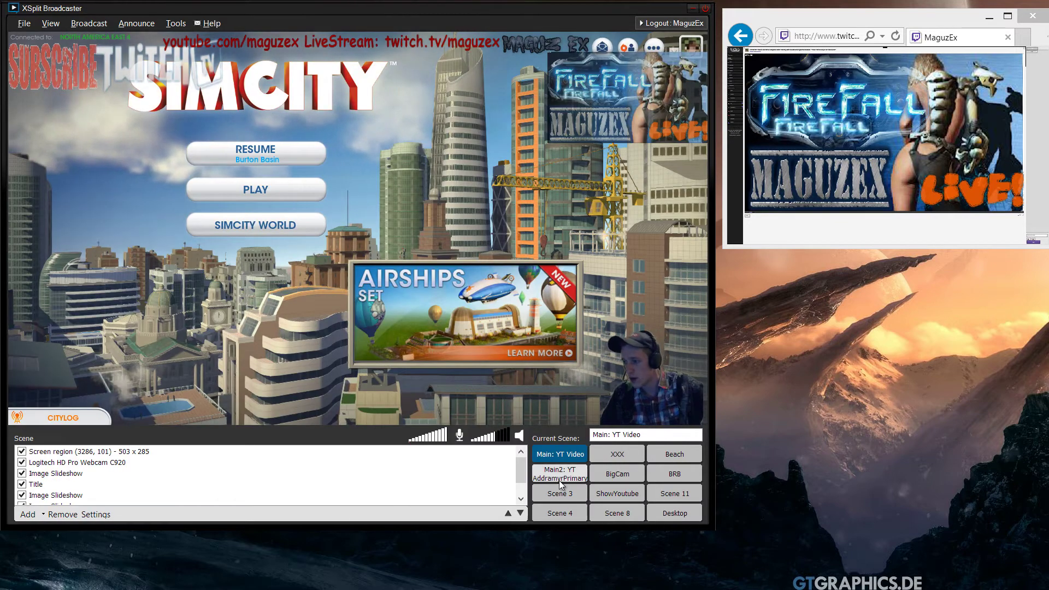
pyautogui.click(559, 479)
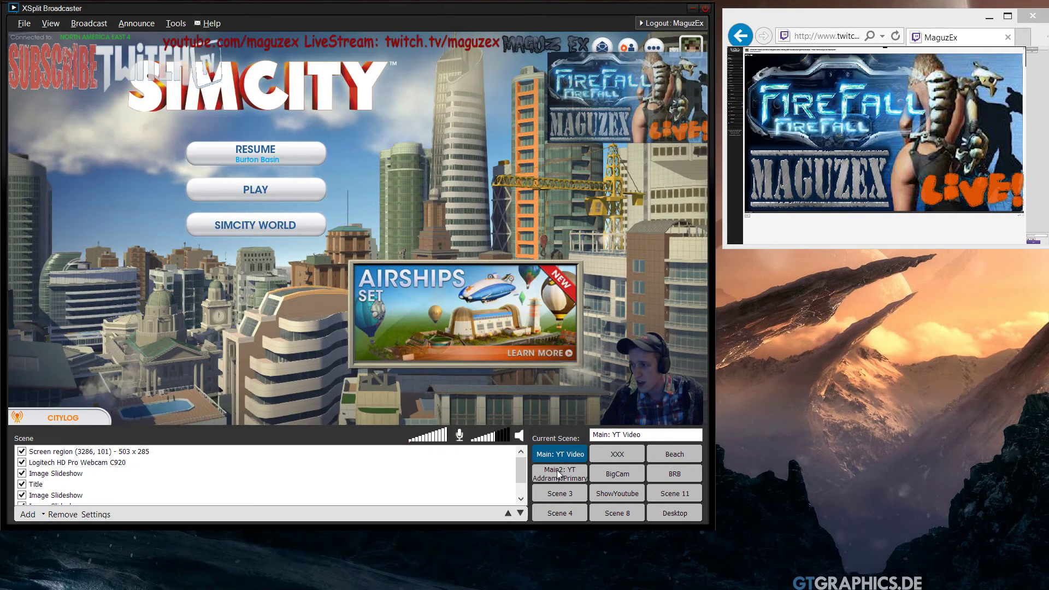
pyautogui.click(559, 475)
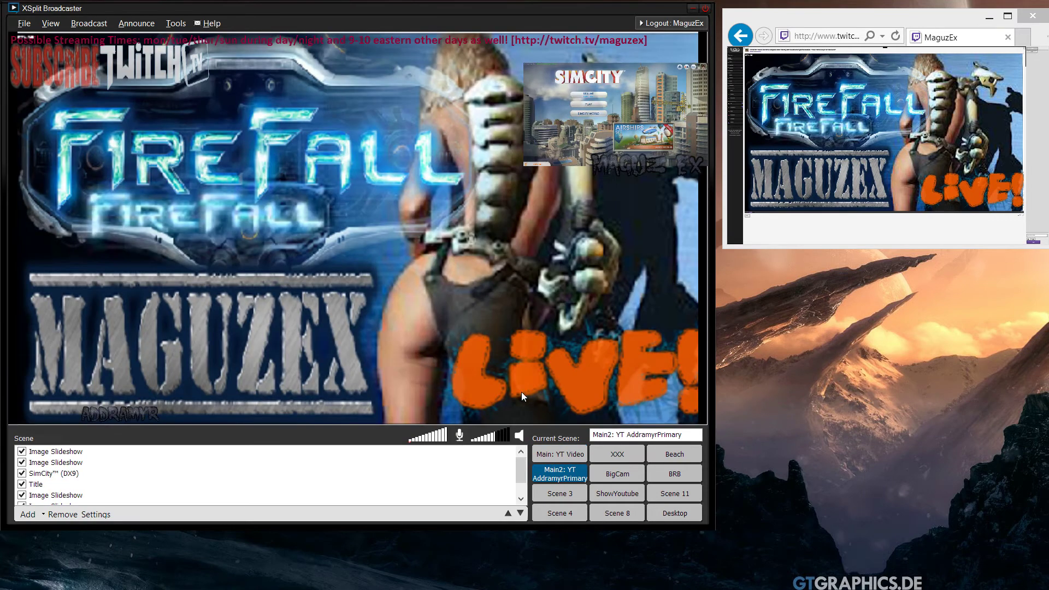
pyautogui.click(562, 451)
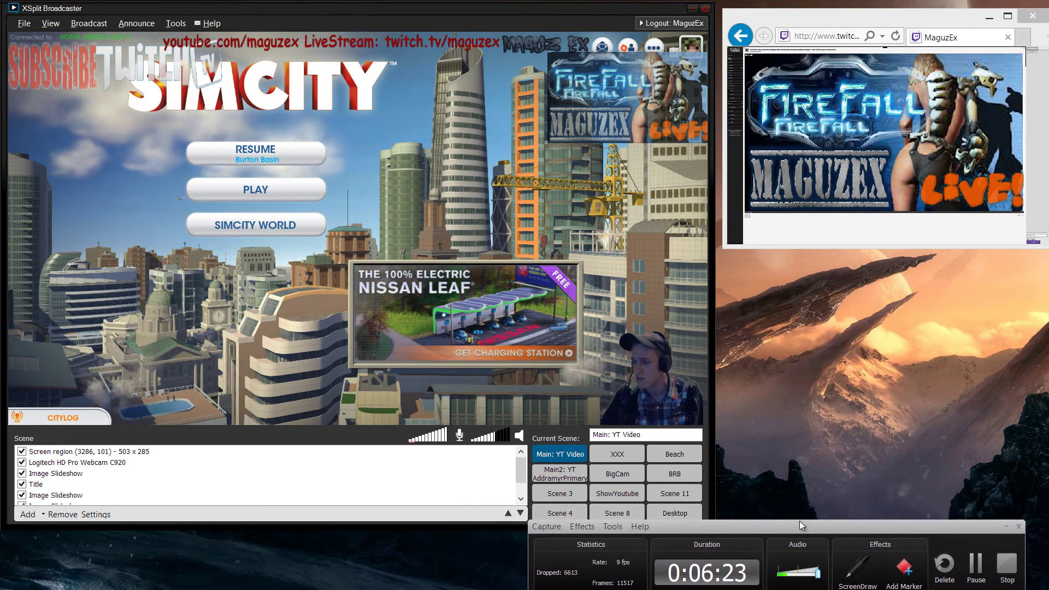
pyautogui.click(652, 392)
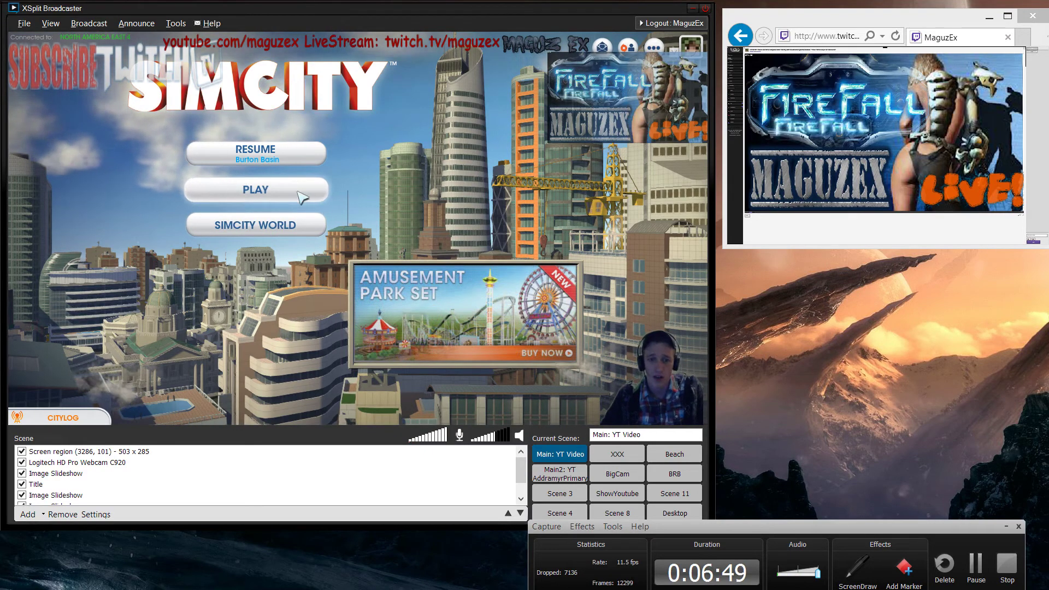
# - Choose RESUME in SimCity to load the Burton Basin city
pyautogui.click(301, 160)
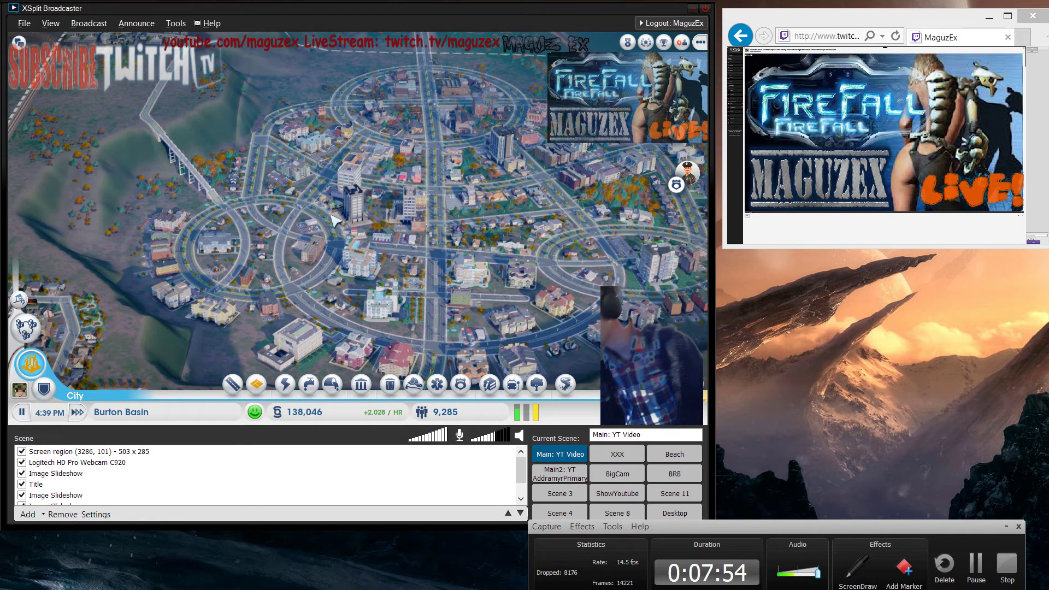
# - Switch XSplit to the ShowYoutube scene with the large webcam view
pyautogui.click(624, 494)
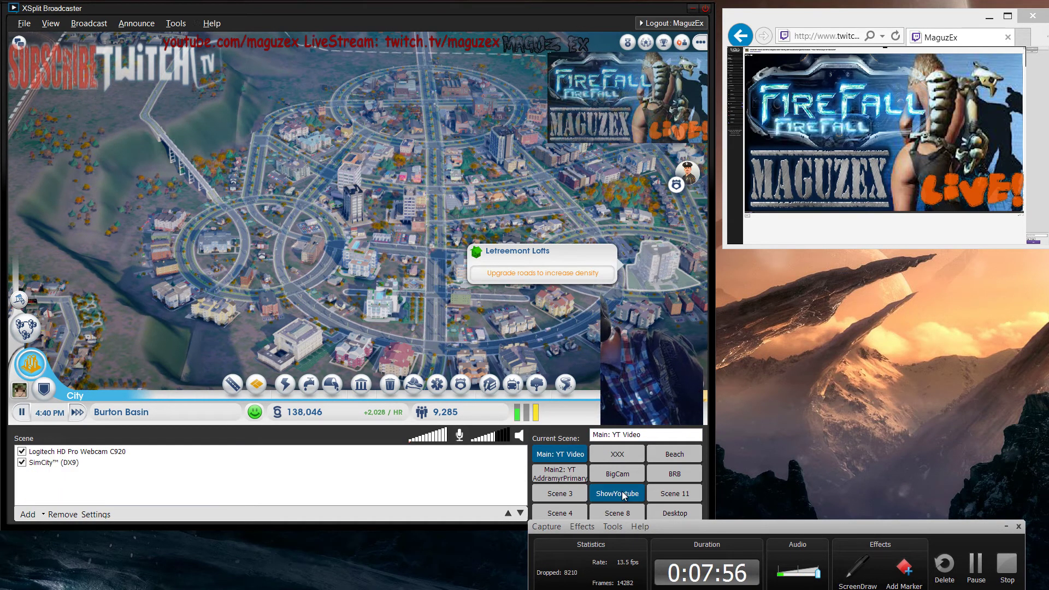